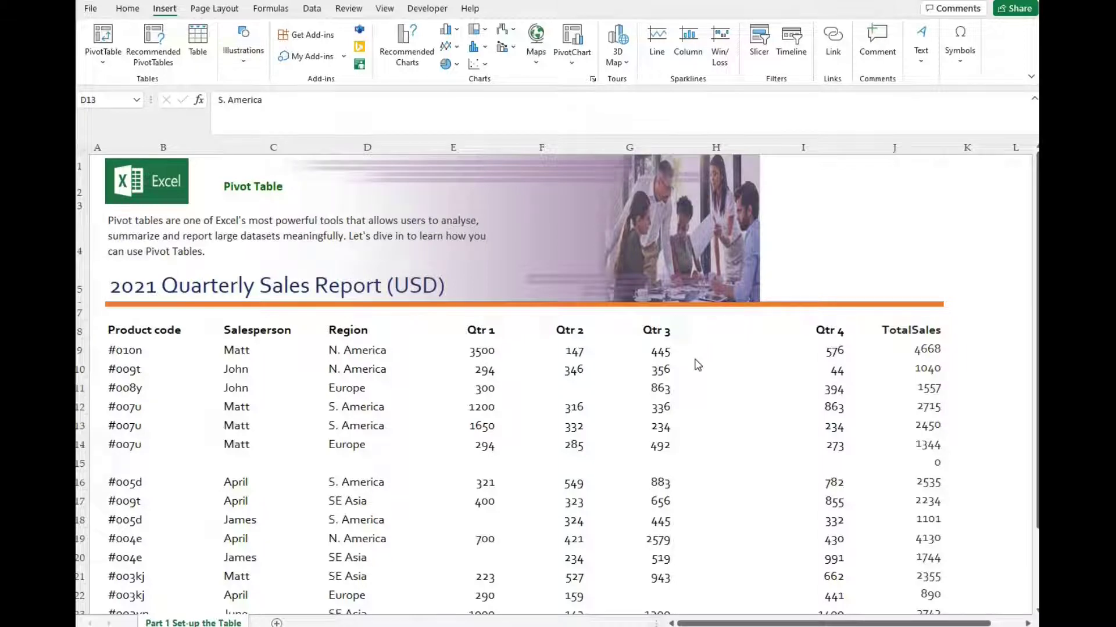
Delete the blank column H between the Qtr 3 and Qtr 4 columns of the sales data.
scroll(697, 365, down, 1)
scroll(697, 364, down, 2)
scroll(717, 219, up, 4)
click(705, 142)
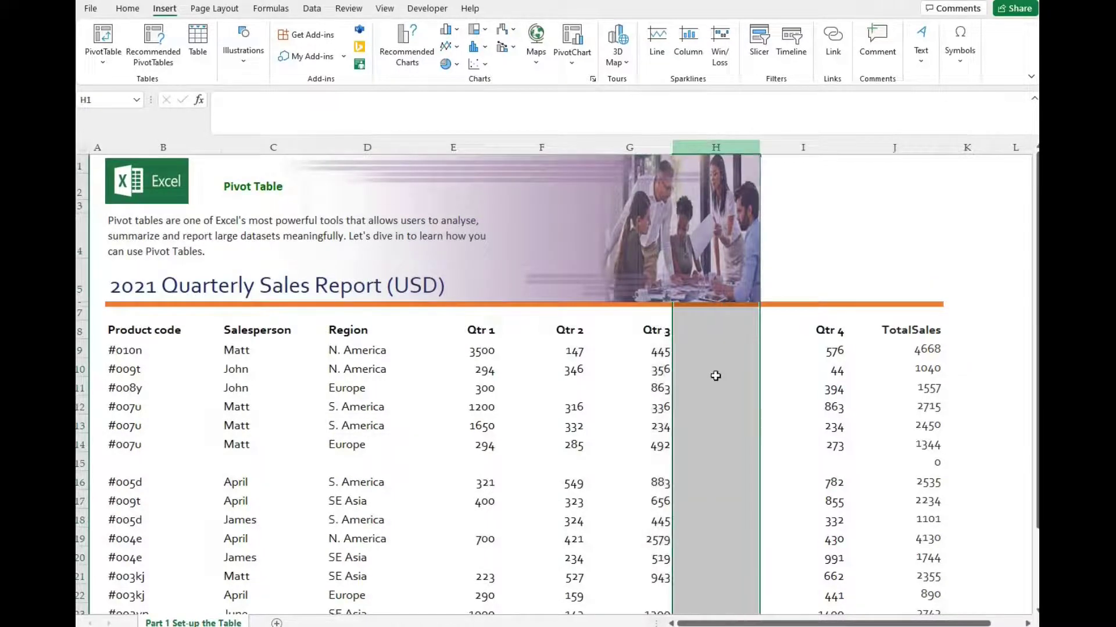
scroll(715, 378, down, 5)
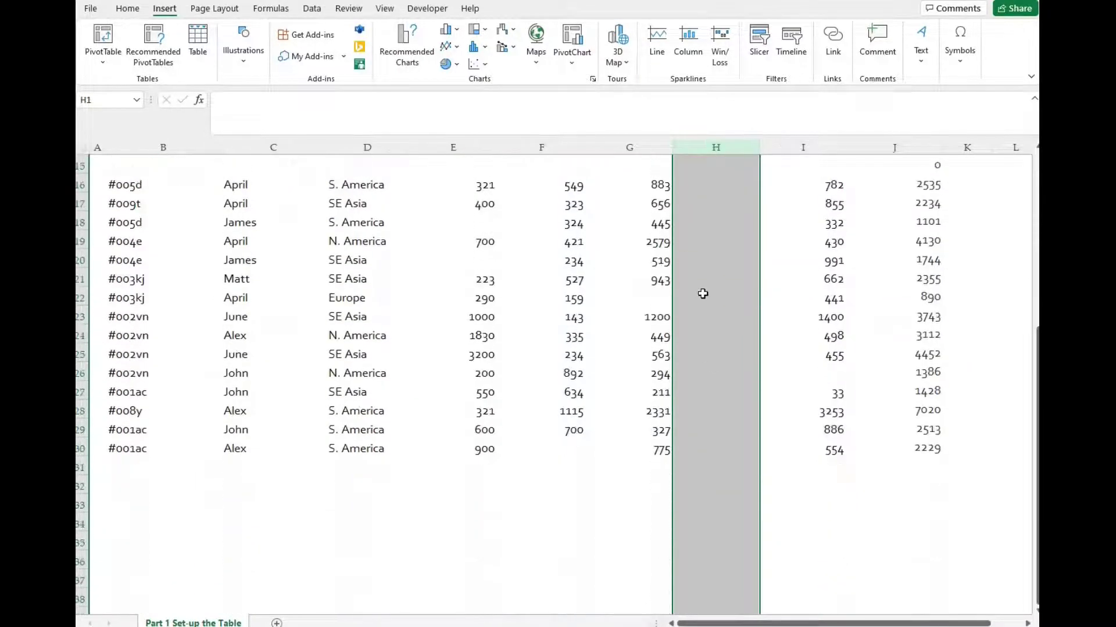
scroll(703, 294, up, 4)
right_click(687, 147)
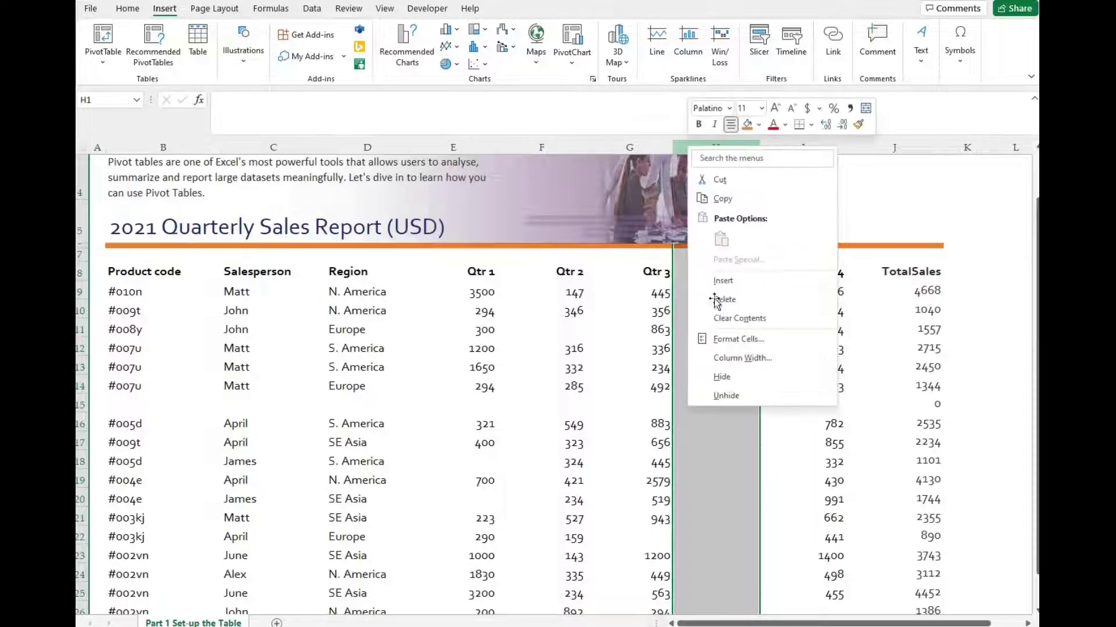
click(714, 298)
scroll(192, 503, up, 1)
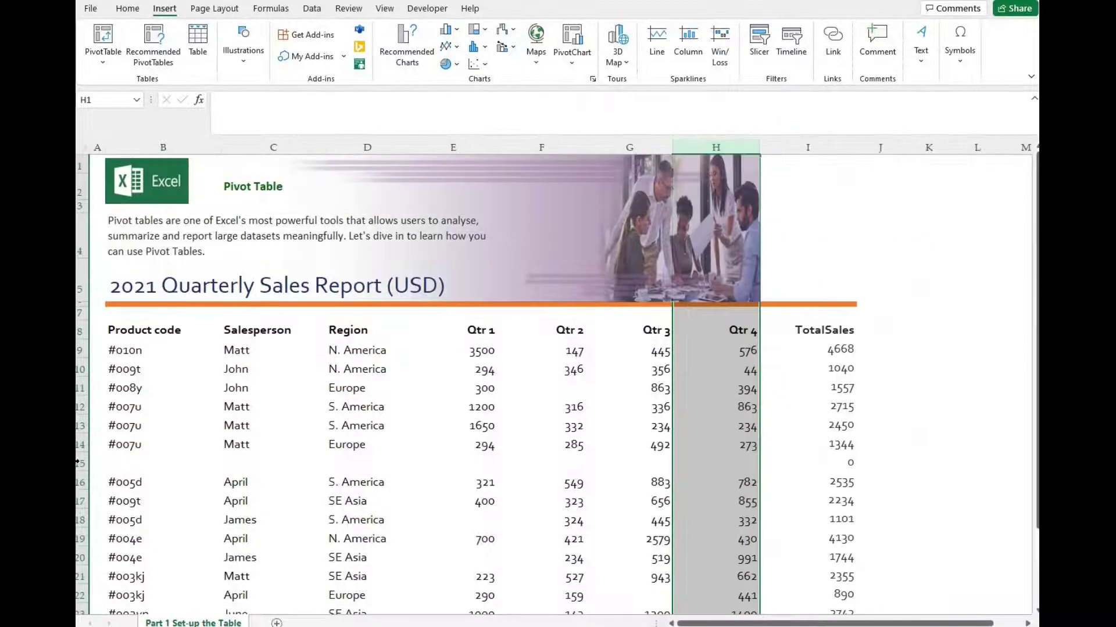
Delete the empty row 15 that interrupts the sales records.
click(79, 463)
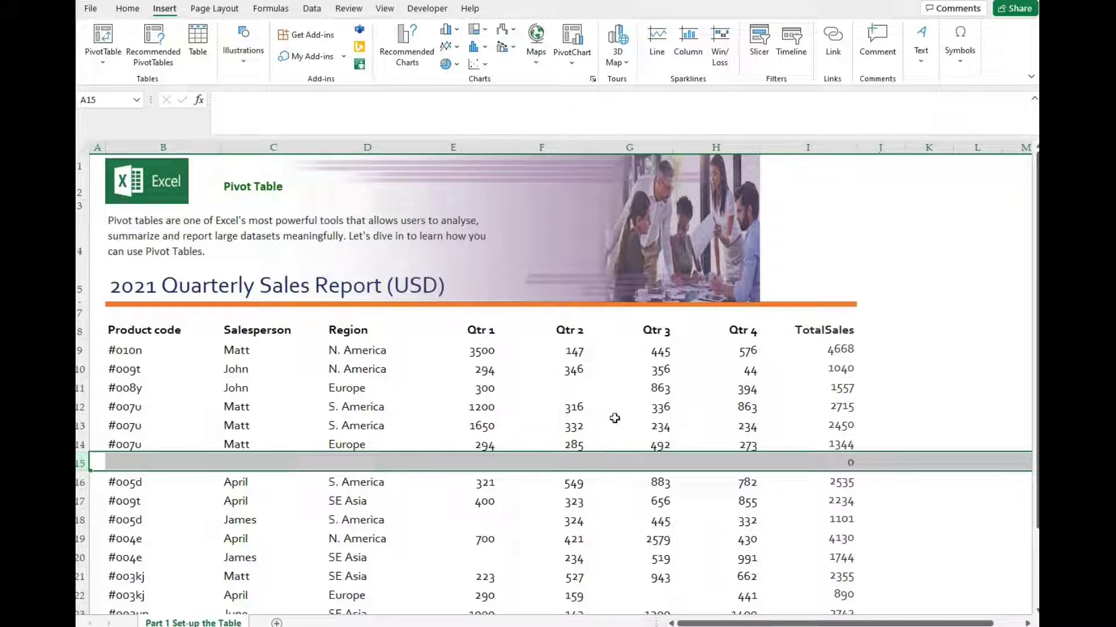
right_click(87, 463)
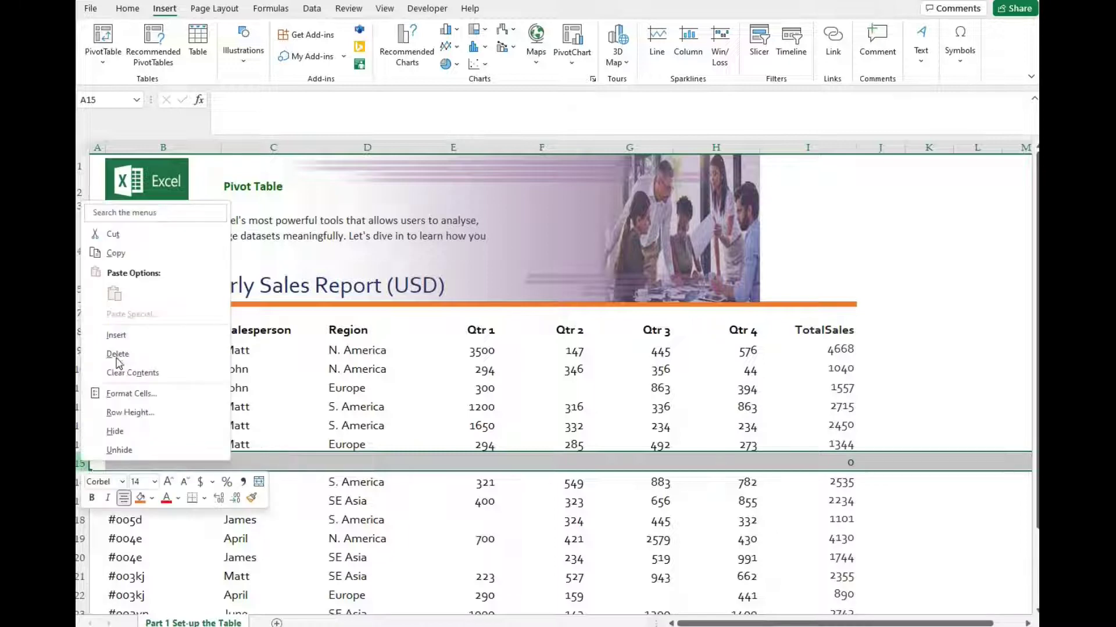
click(114, 353)
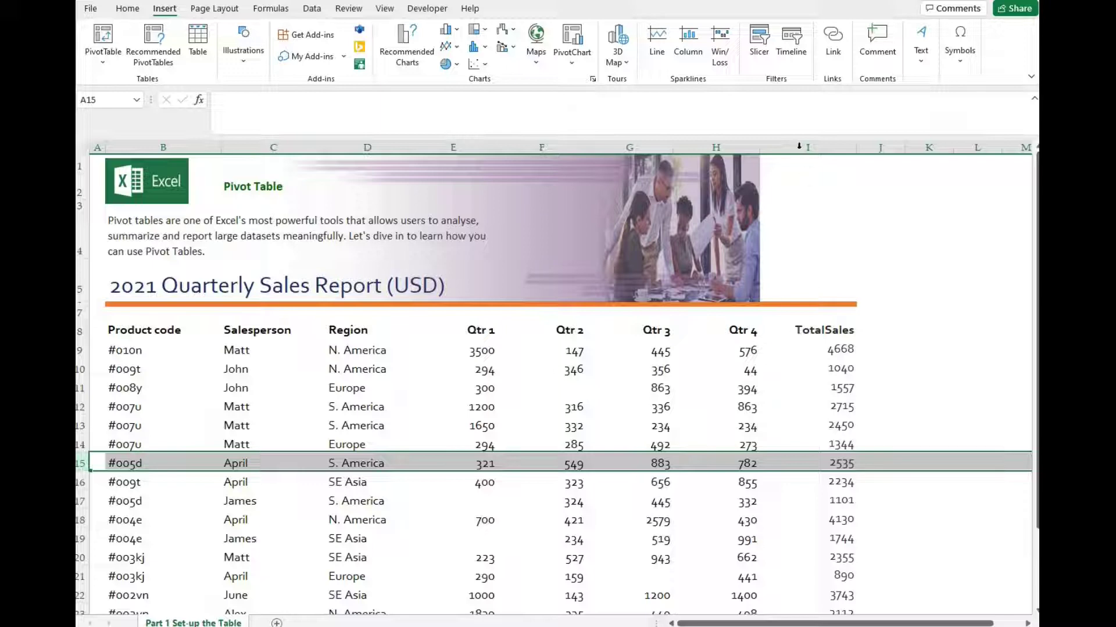
Delete the TotalSales column I from the quarterly sales data.
click(798, 146)
right_click(843, 295)
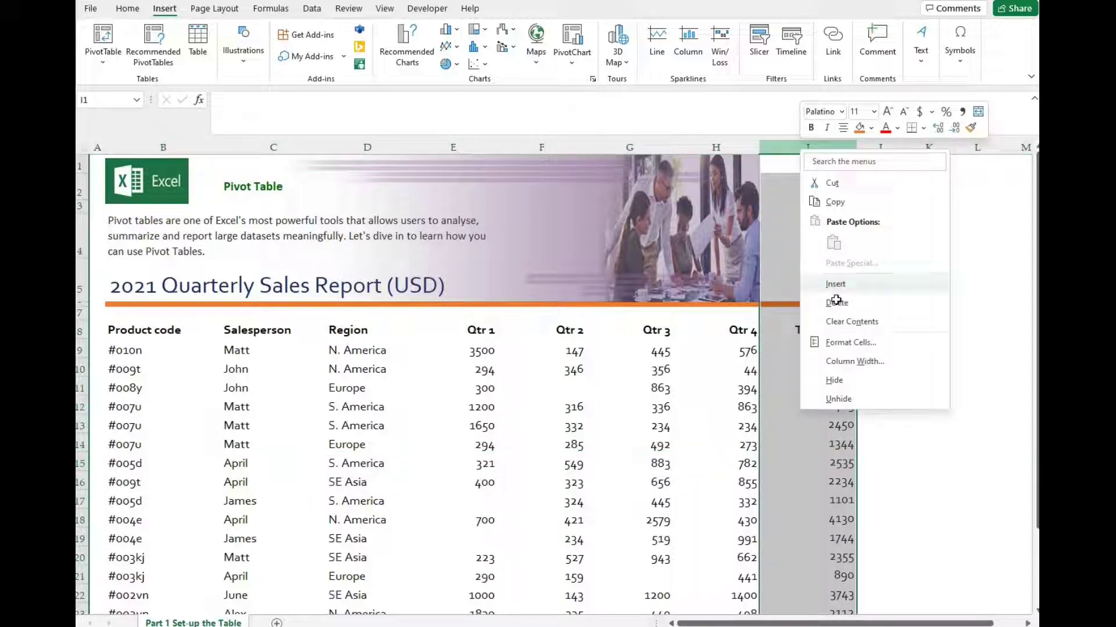
click(837, 302)
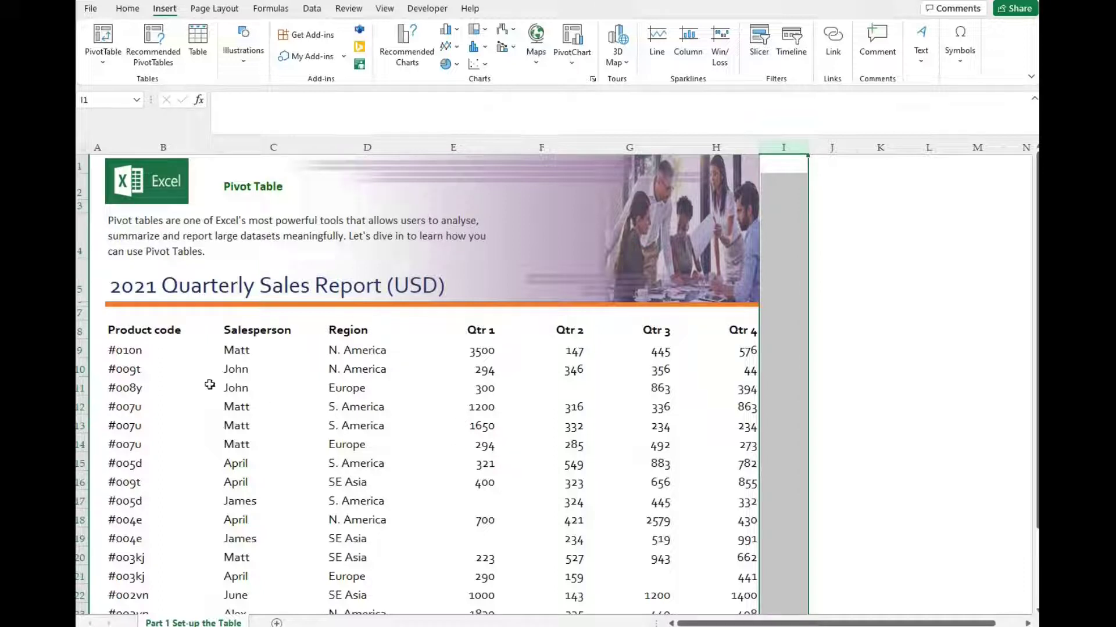
drag(147, 333, 714, 335)
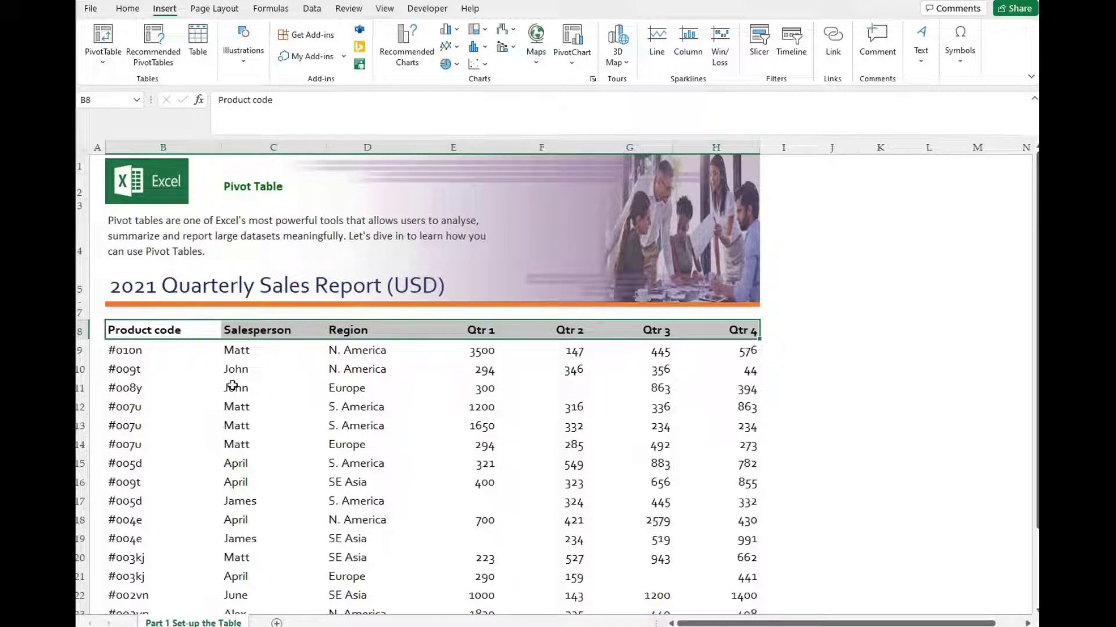
scroll(232, 385, down, 3)
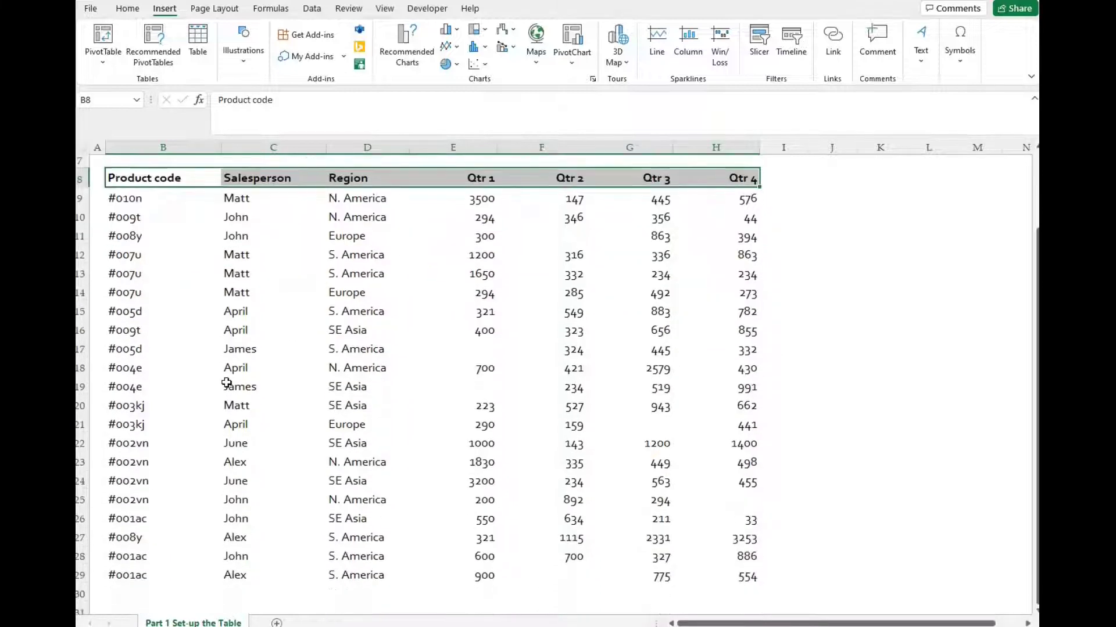
scroll(233, 401, up, 3)
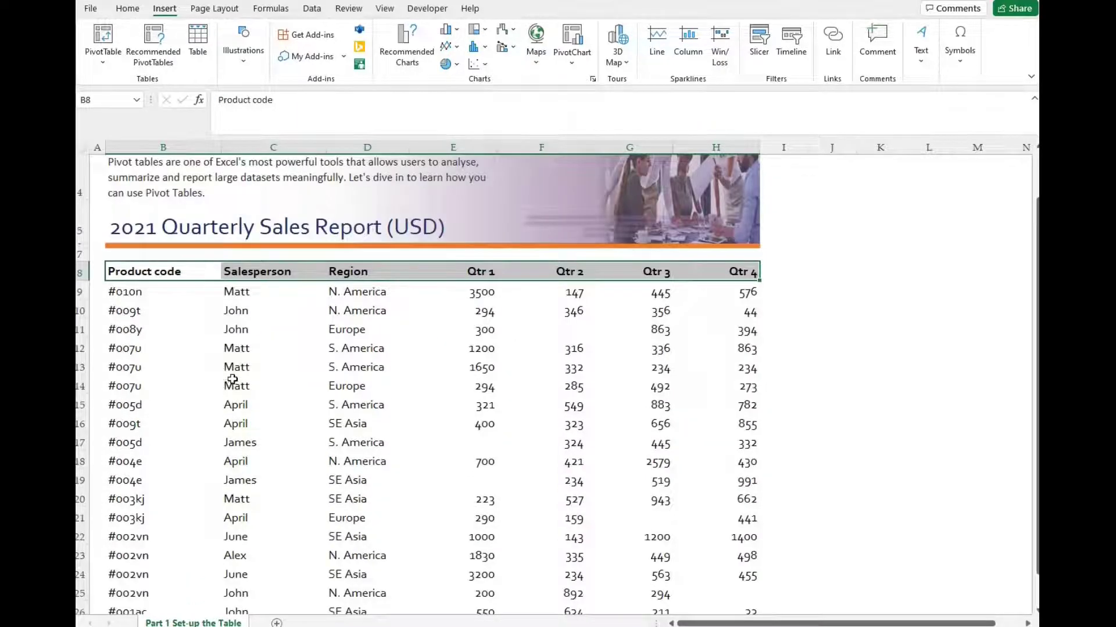
click(234, 382)
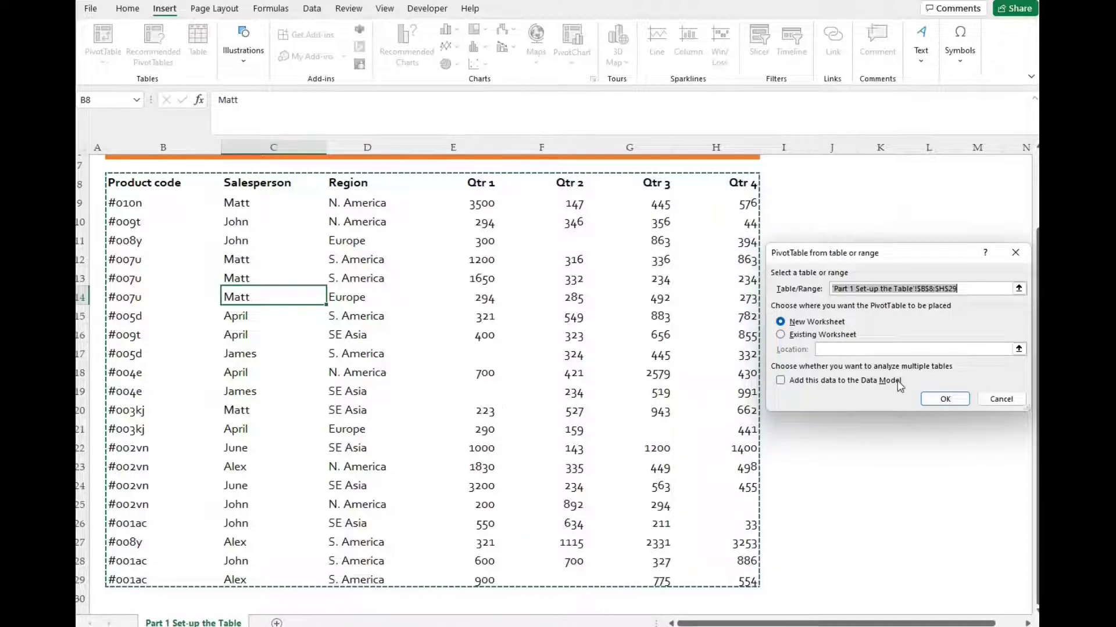
Format the sales data in B8:H29 as a table with headers, using the first black-and-white style in the Light group.
click(412, 302)
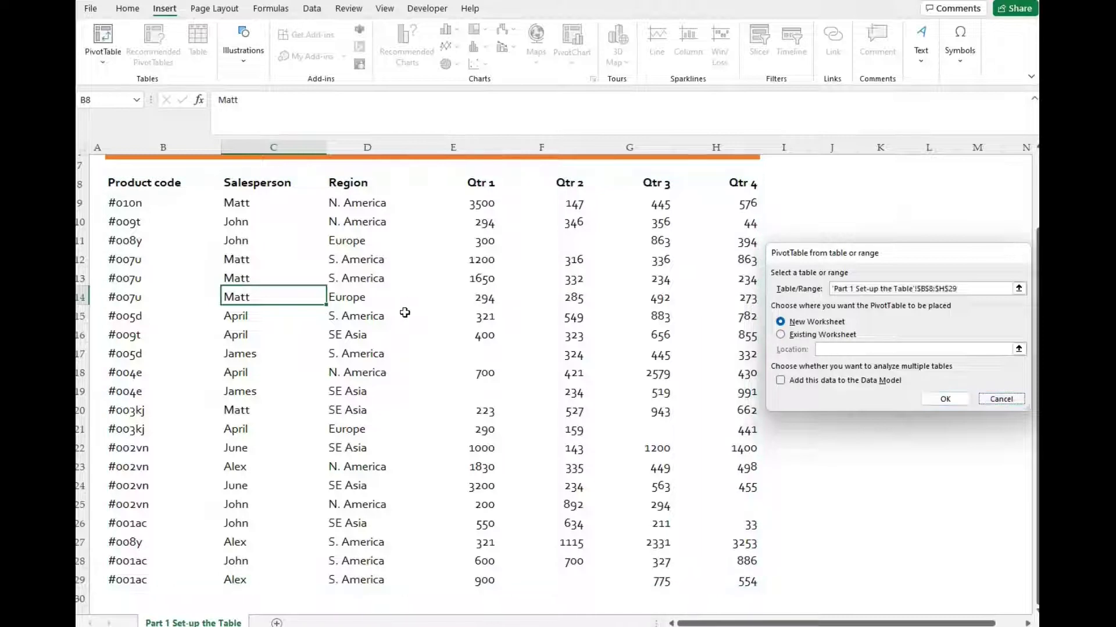
scroll(254, 310, up, 2)
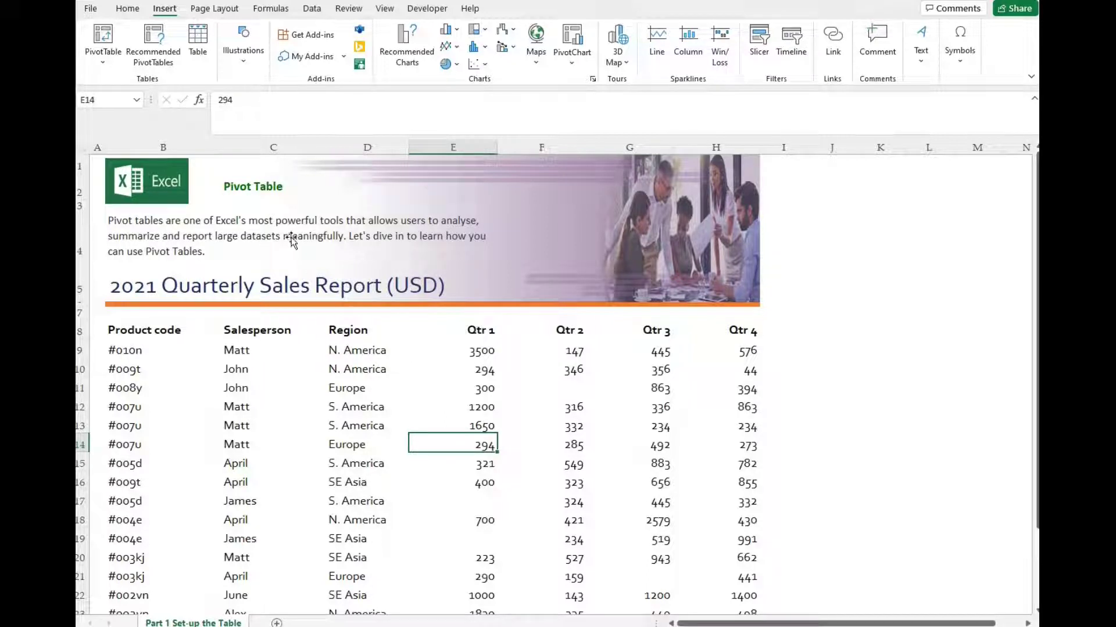
click(128, 10)
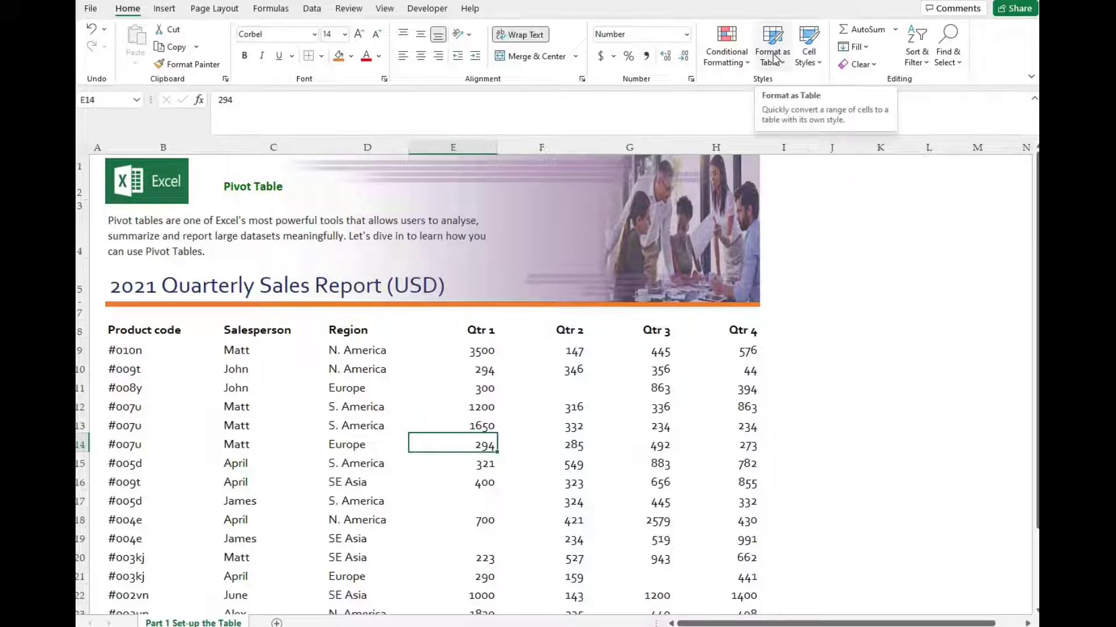
click(166, 11)
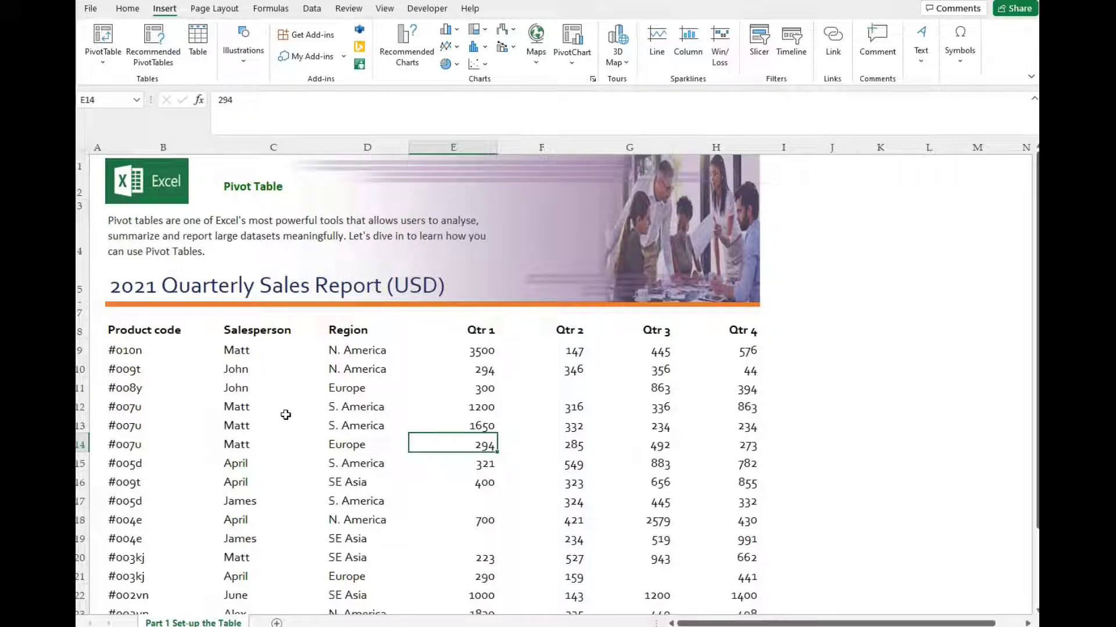
click(134, 11)
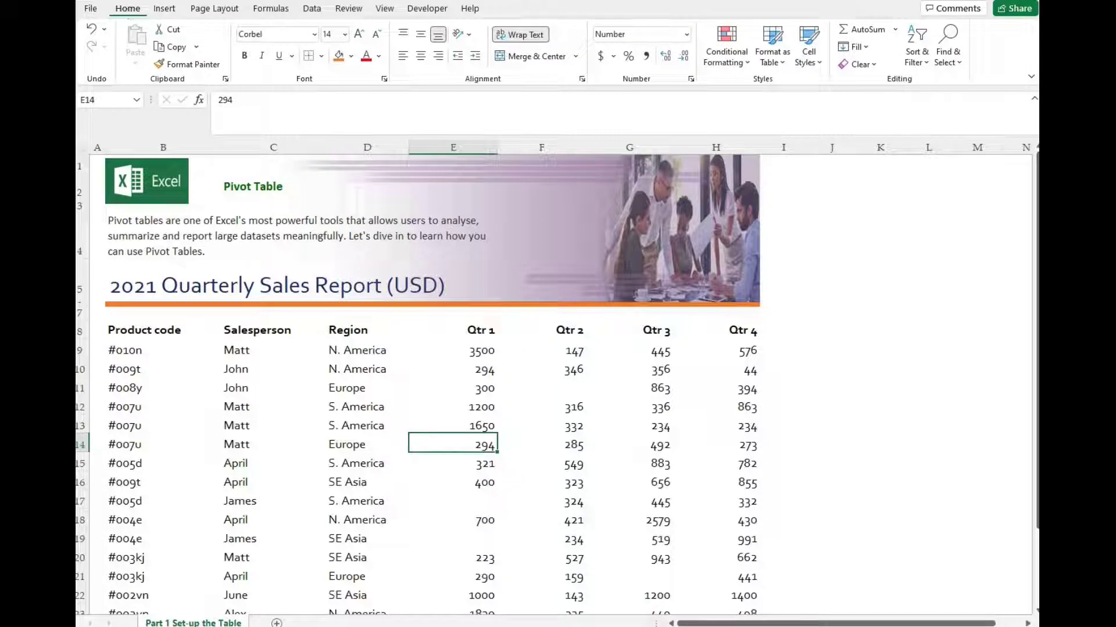
click(773, 57)
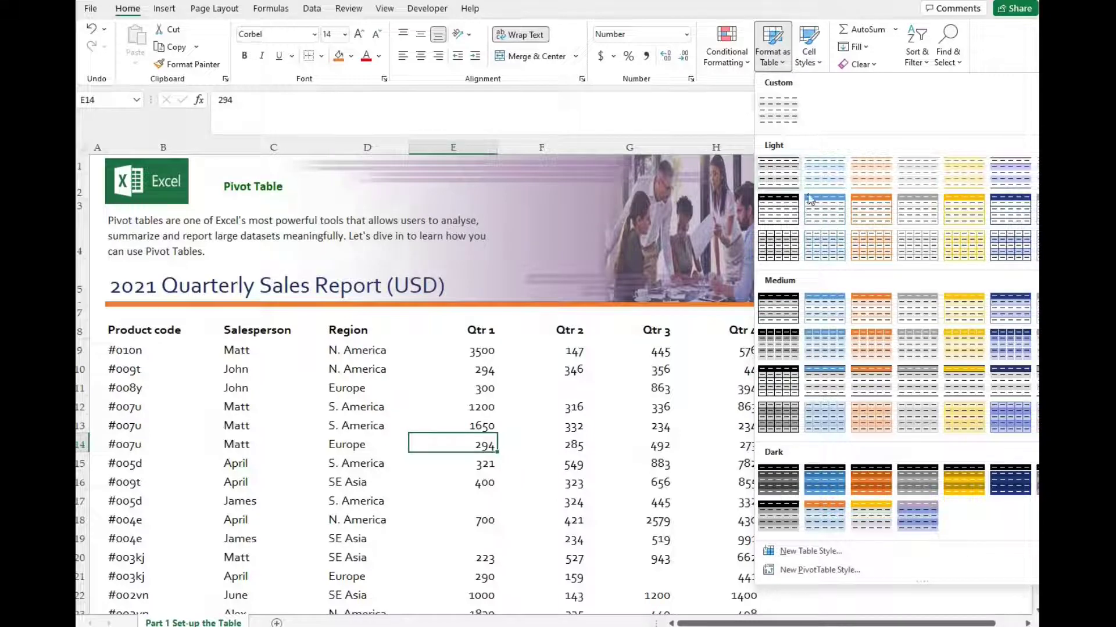
click(782, 180)
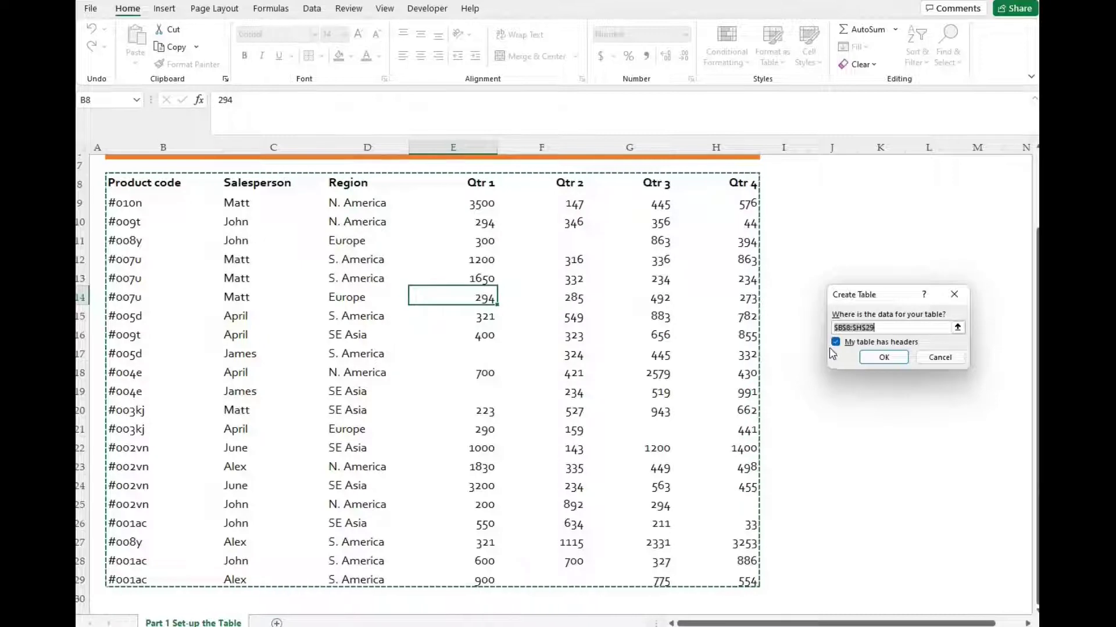
click(870, 361)
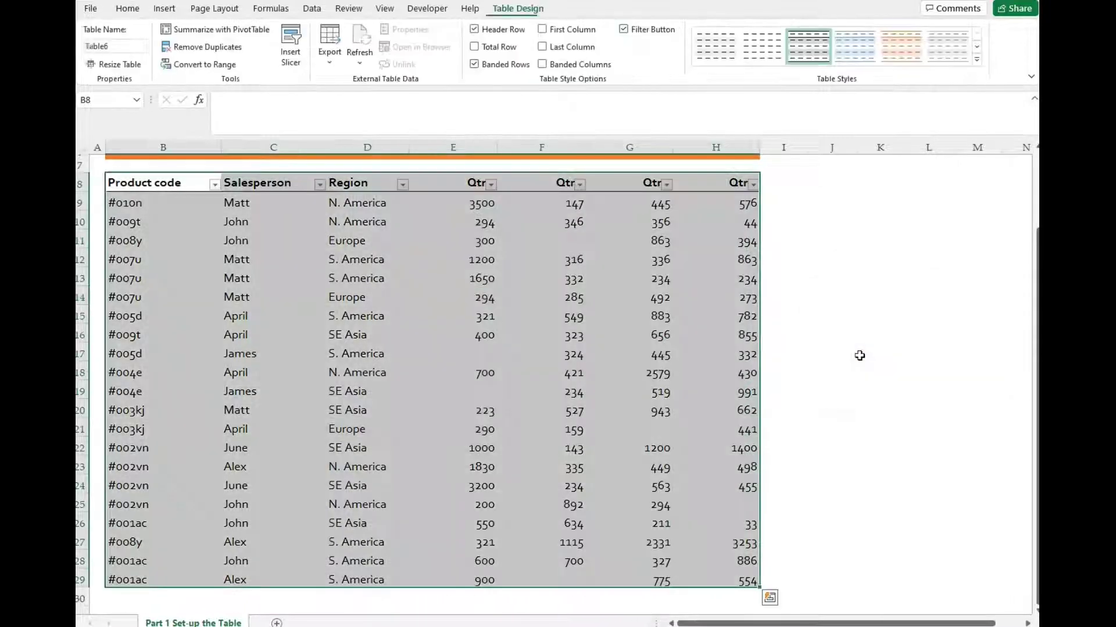
Name the sales data table SalesQtr2021.
click(115, 47)
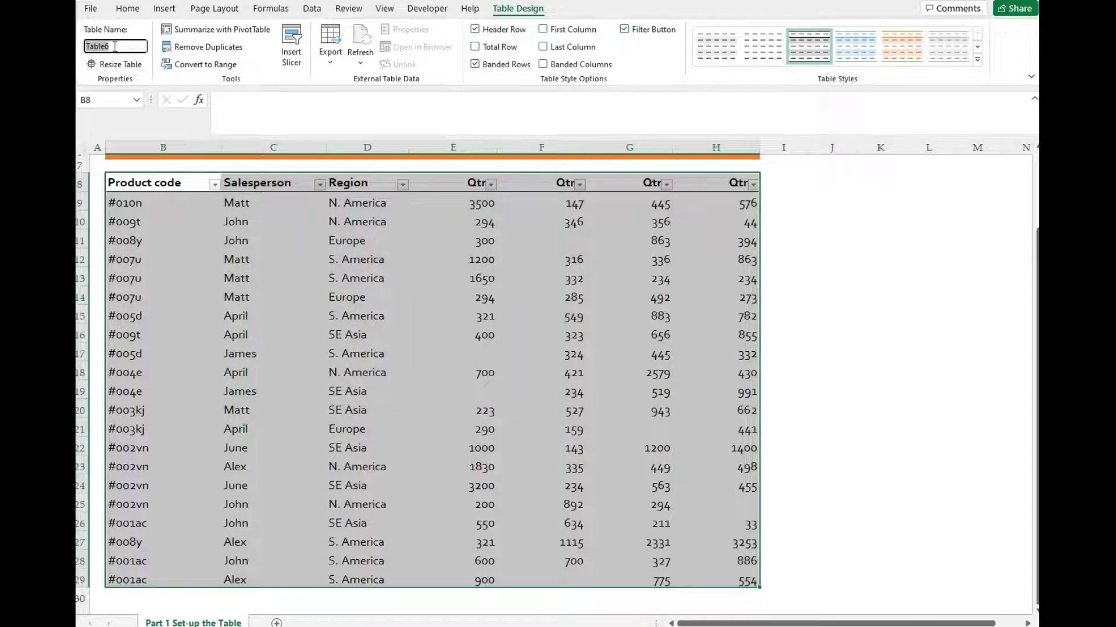
text(SalesQtr2021)
click(200, 335)
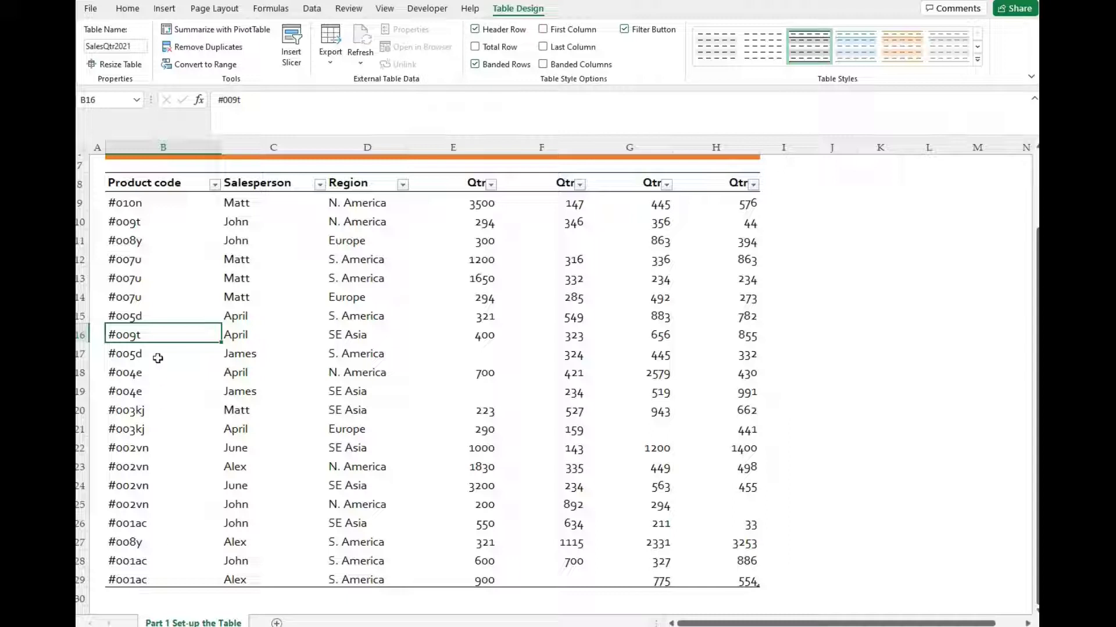
key(Right)
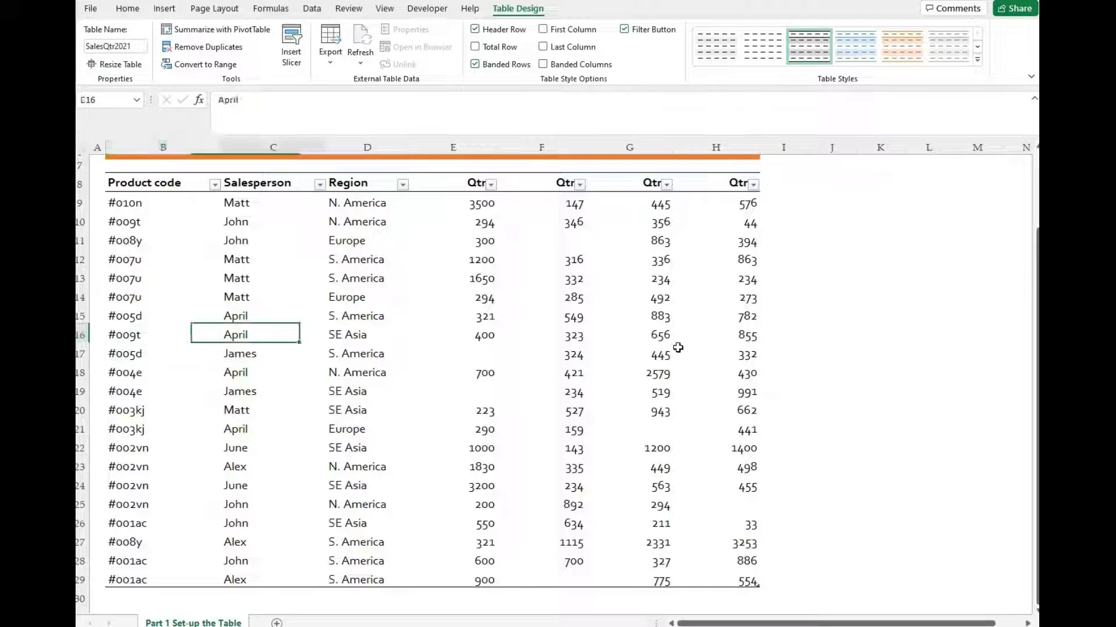